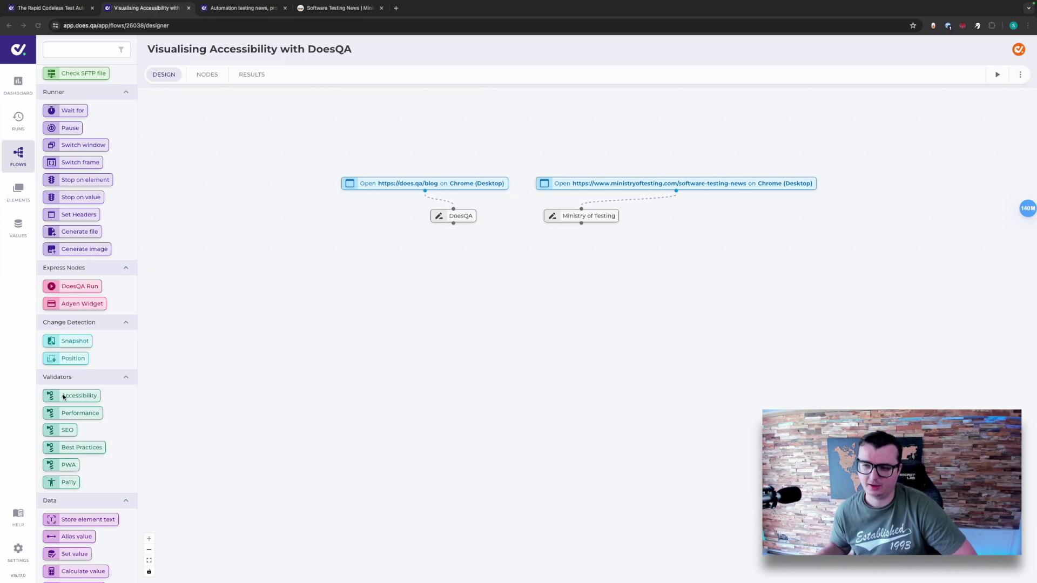
Add an Accessibility validator and an SEO validator to the flow and stack them beneath the DoesQA label node.
drag(81, 397, 405, 255)
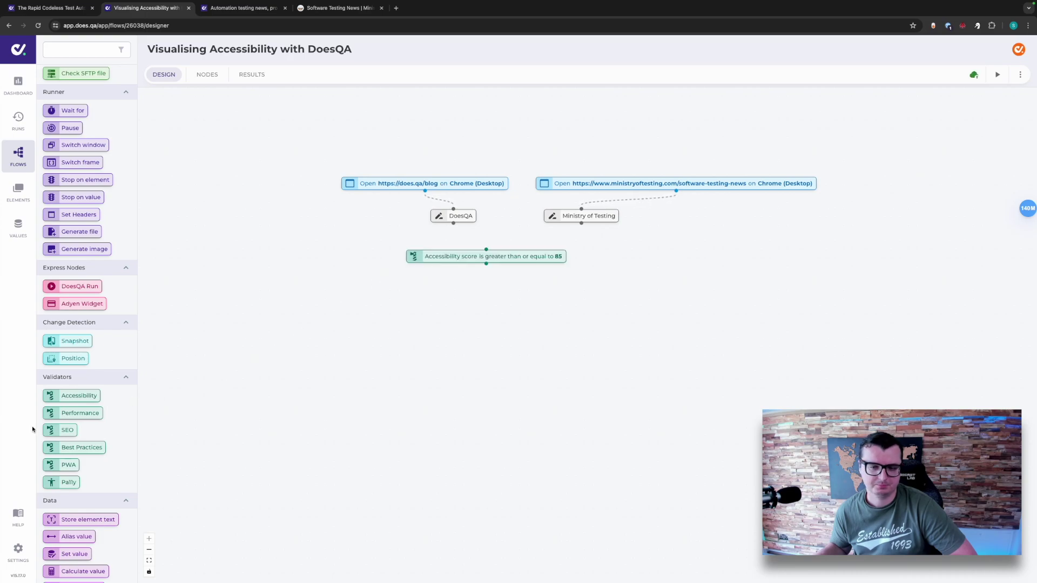
drag(67, 430, 380, 326)
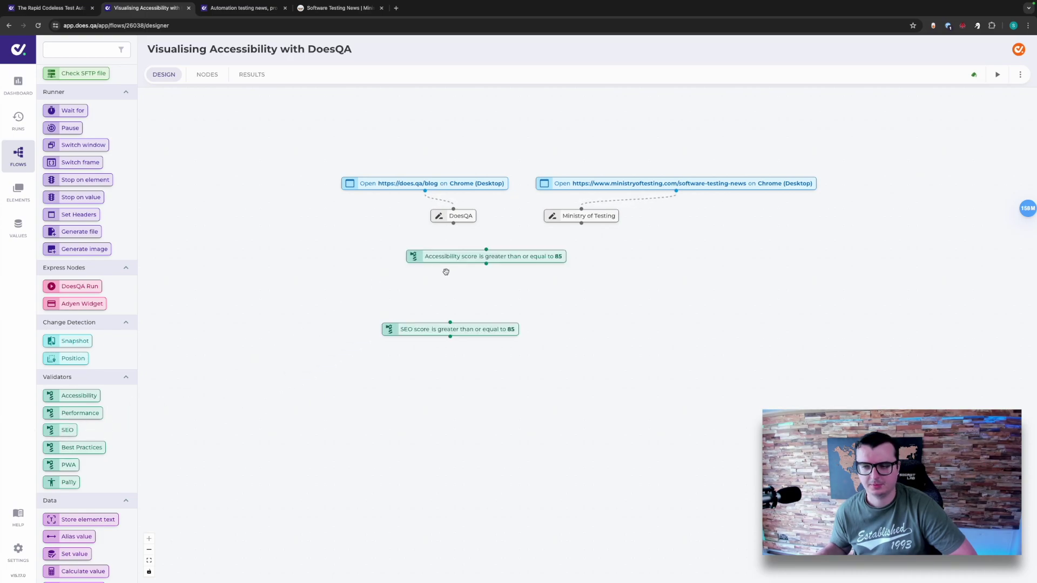
drag(440, 256, 375, 256)
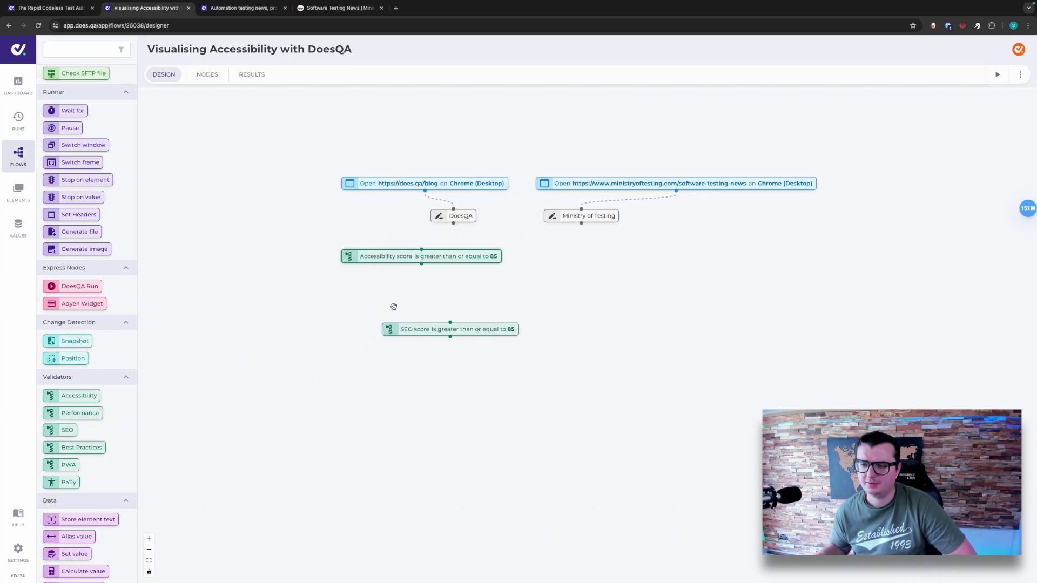
drag(400, 331, 358, 296)
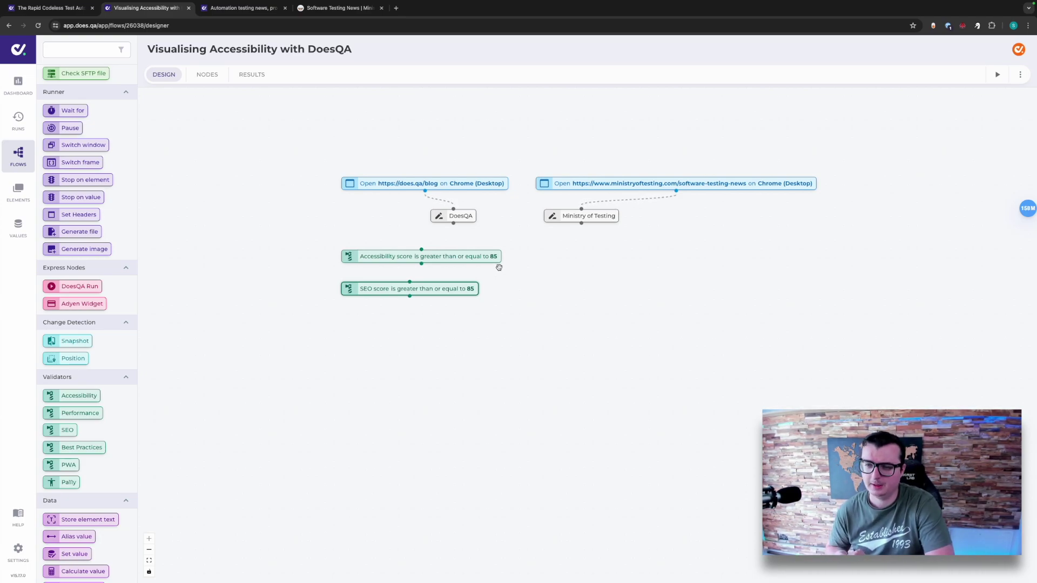
Review the comparison types available in the Accessibility validator's settings, leaving the settings as they are.
double_click(456, 254)
click(479, 281)
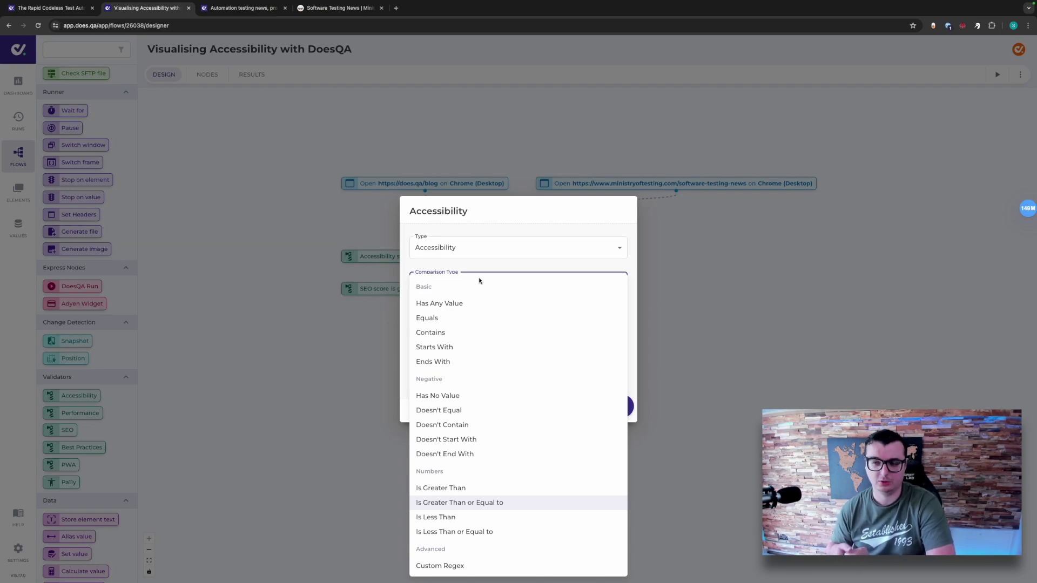
click(514, 229)
click(590, 408)
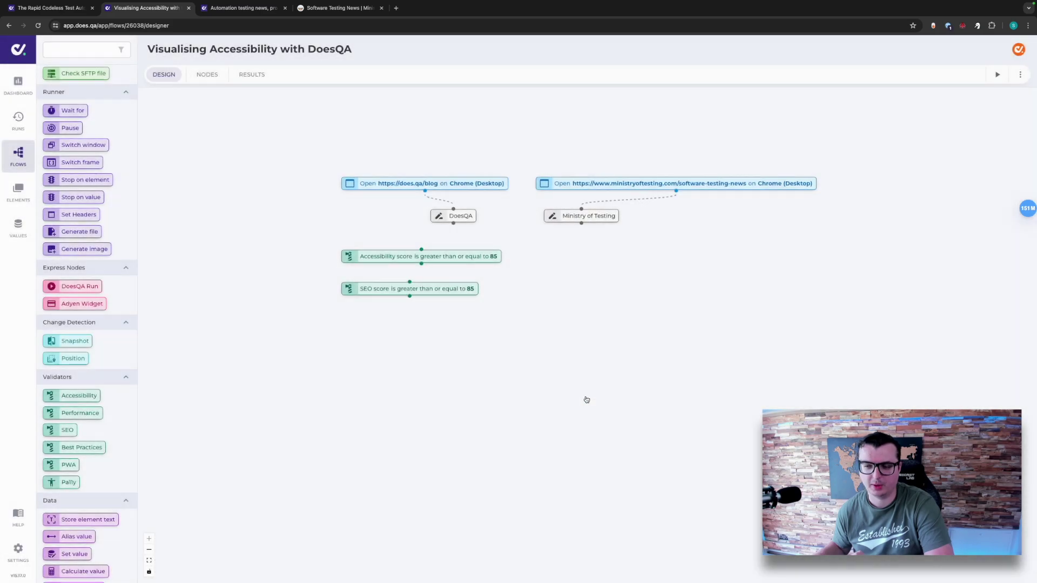
Chain the DoesQA label node to the Accessibility and SEO checks, and run the flow's tests.
drag(453, 223, 408, 281)
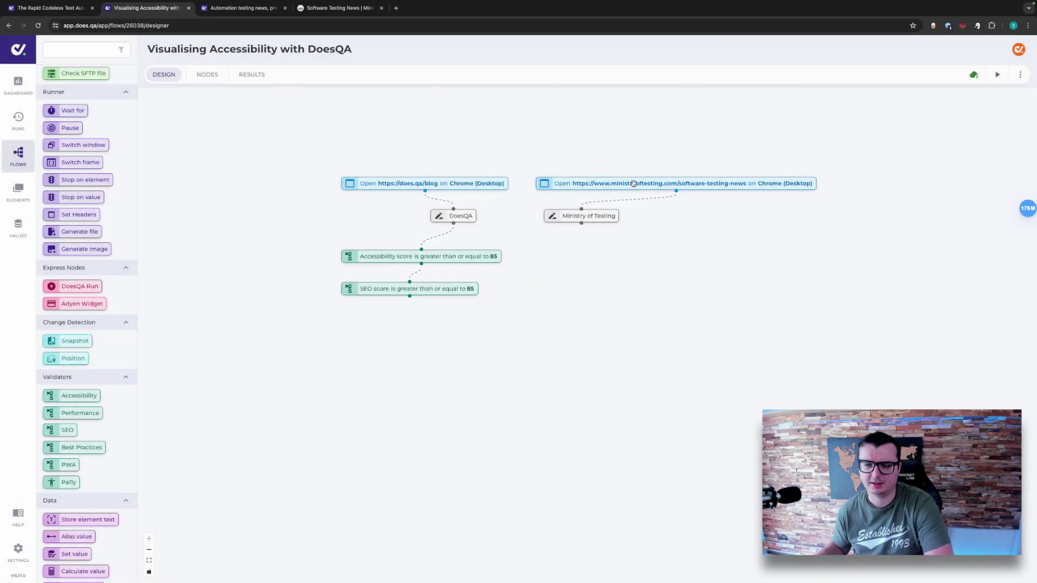
click(1003, 78)
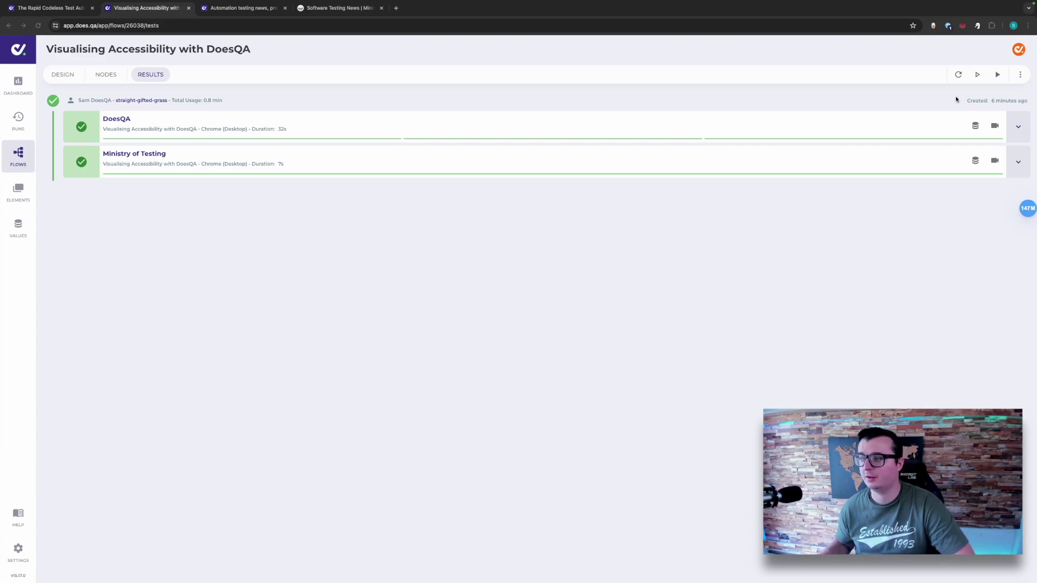
Examine the step details of the DoesQA and Ministry of Testing test results.
click(1018, 126)
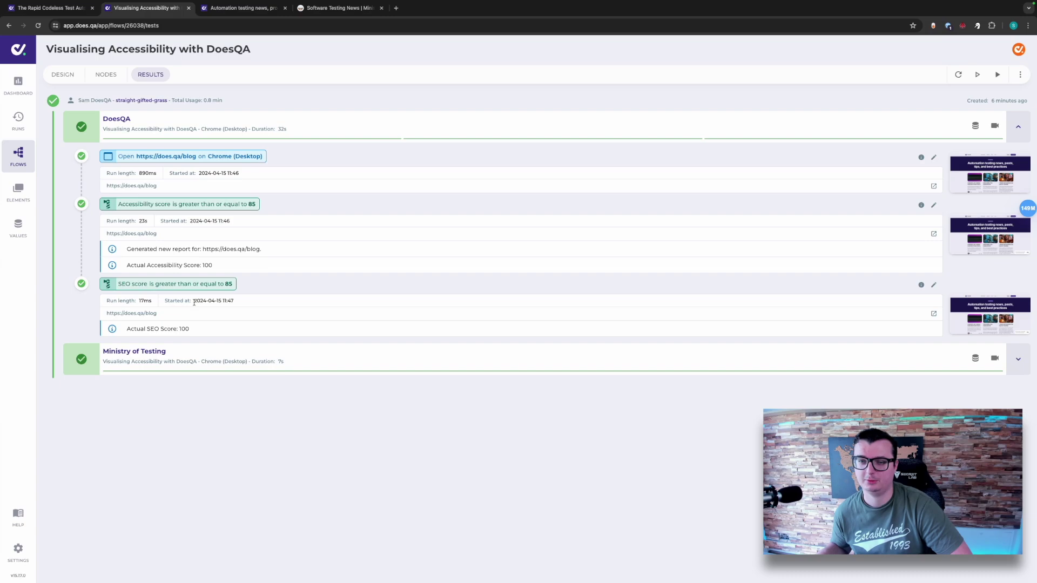
click(1018, 359)
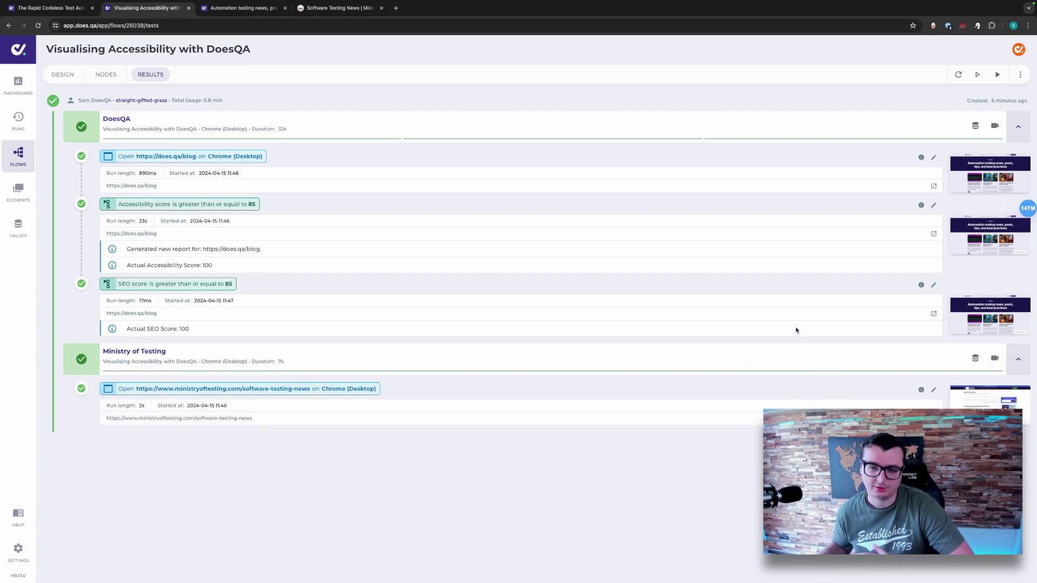
Reposition the Accessibility and SEO checks in the flow design and connect the Ministry of Testing label node to the Accessibility check.
click(61, 75)
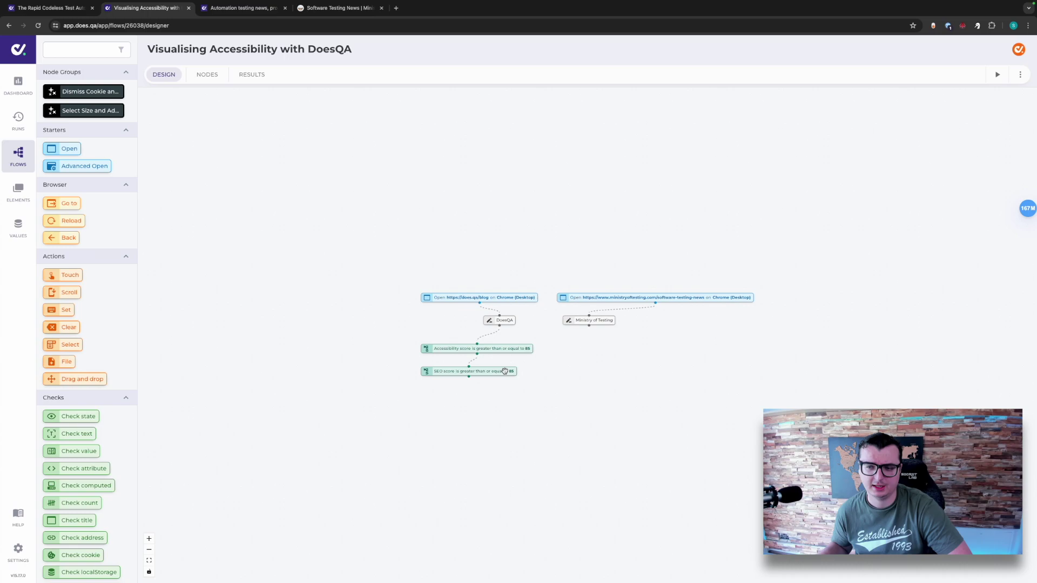
drag(506, 373, 591, 394)
drag(515, 351, 601, 374)
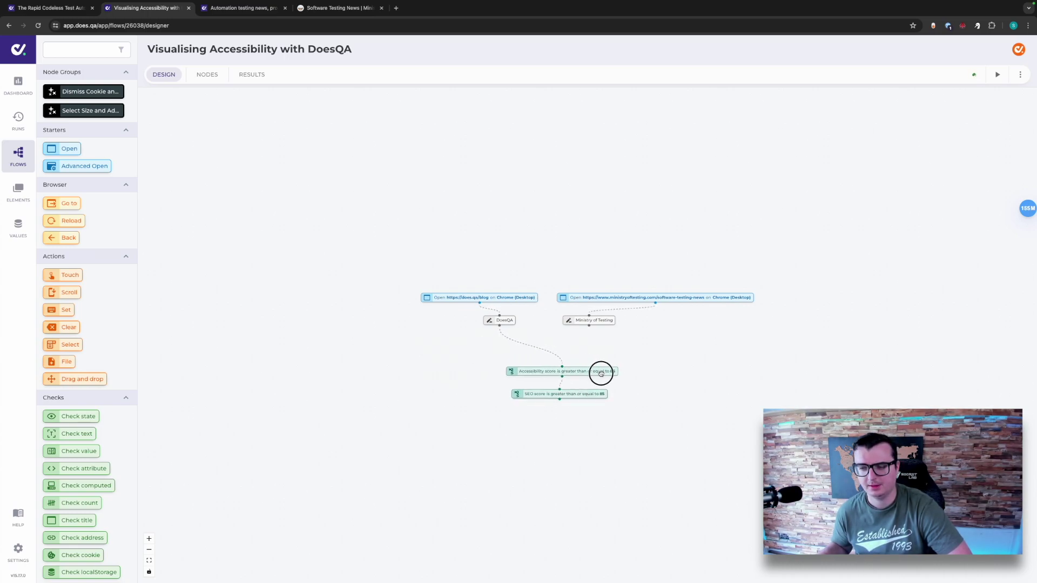
click(589, 327)
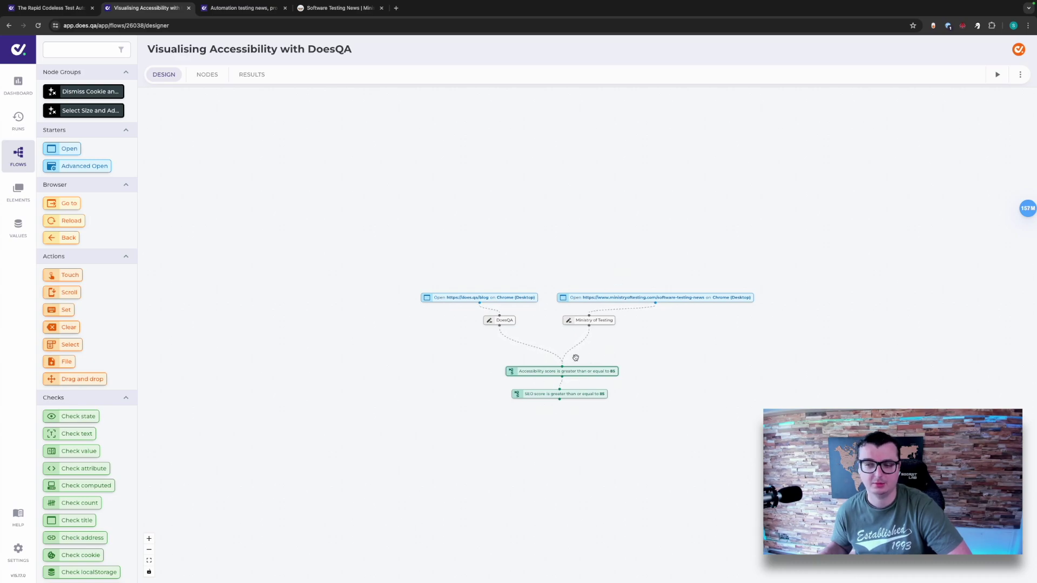
Duplicate the DoesQA blog and Ministry of Testing Open nodes and link each copy to its matching label node.
click(518, 296)
key(super+v)
drag(530, 304, 486, 303)
right_click(590, 301)
click(614, 325)
drag(627, 302, 589, 315)
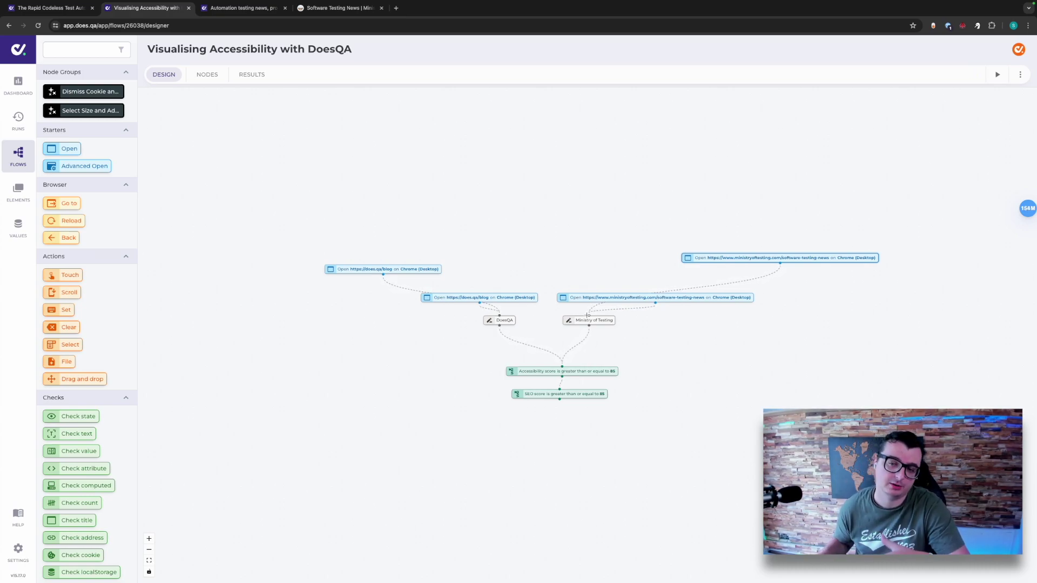
Set the duplicated DoesQA blog Open node to run on an emulated iPhone 12 Pro.
double_click(405, 268)
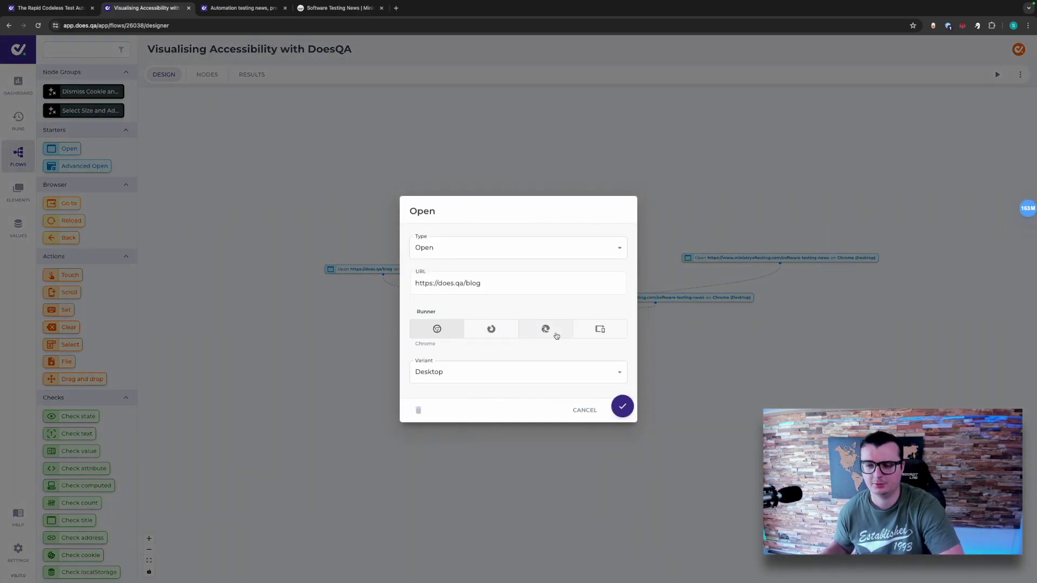
click(597, 326)
click(477, 362)
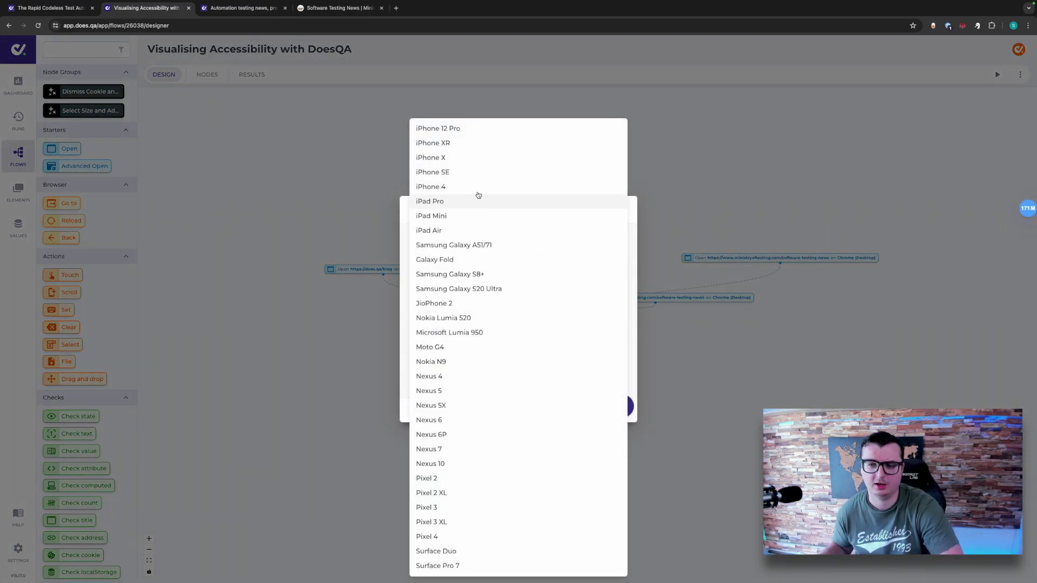
click(477, 129)
click(623, 407)
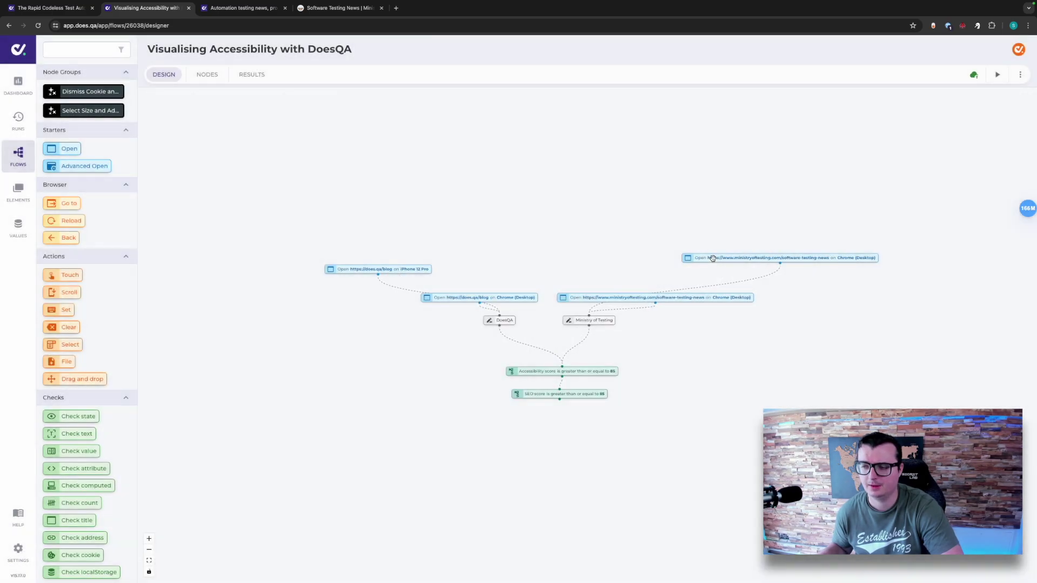
Set the duplicated Ministry of Testing Open node to an emulated iPhone 12 Pro and move it closer to the original.
click(712, 258)
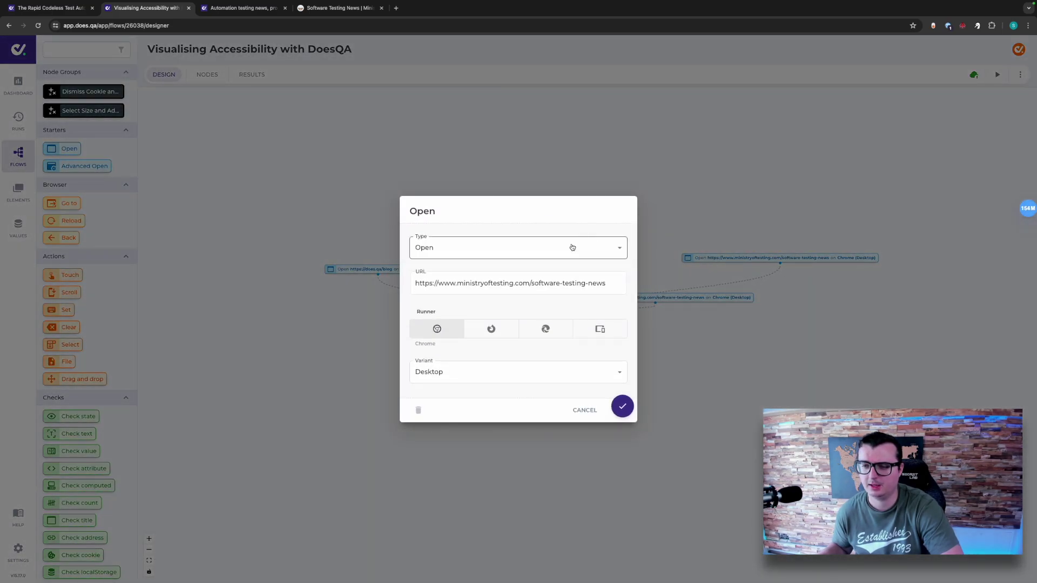
click(600, 329)
click(523, 371)
click(502, 130)
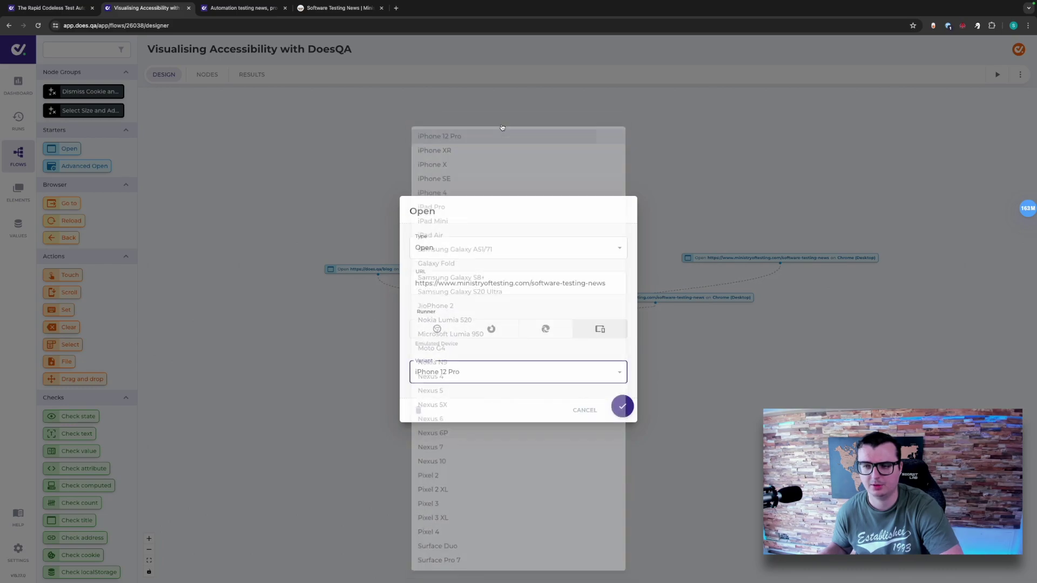
click(625, 410)
drag(701, 256, 715, 274)
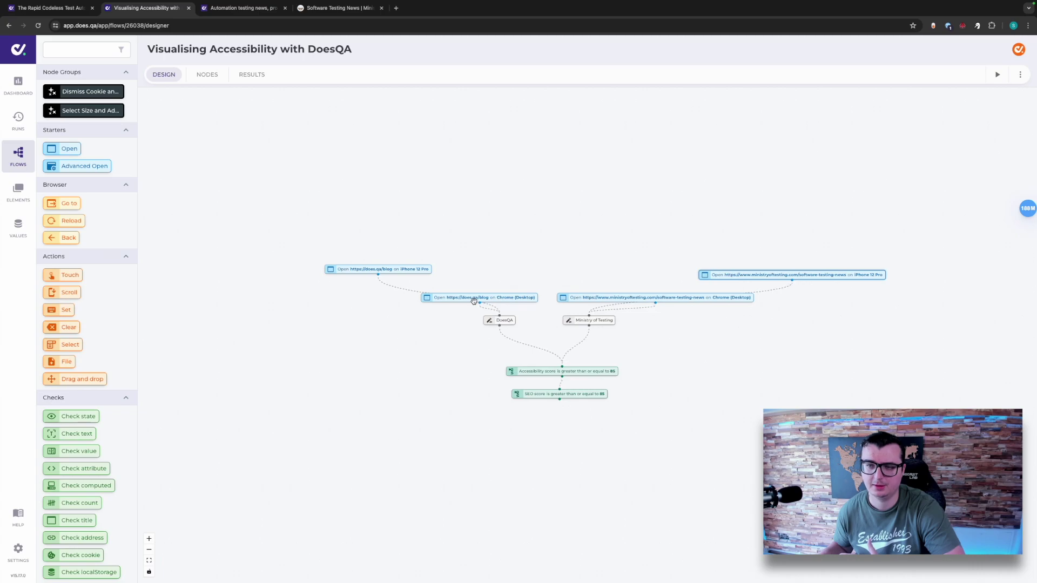
Run the updated flow and inspect the accessibility and SEO scores of the DoesQA iPhone 12 Pro test.
click(996, 75)
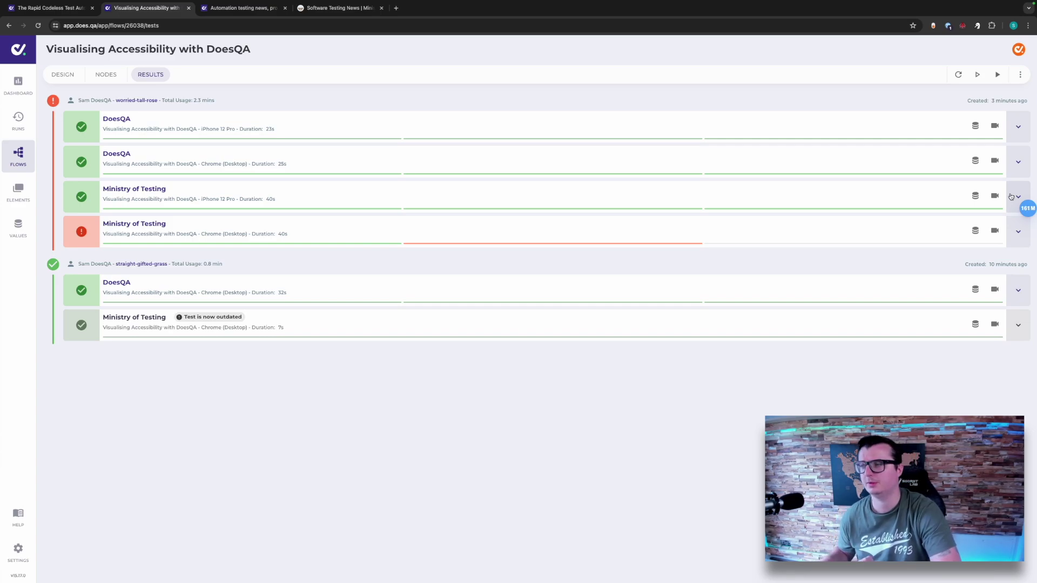
click(1019, 127)
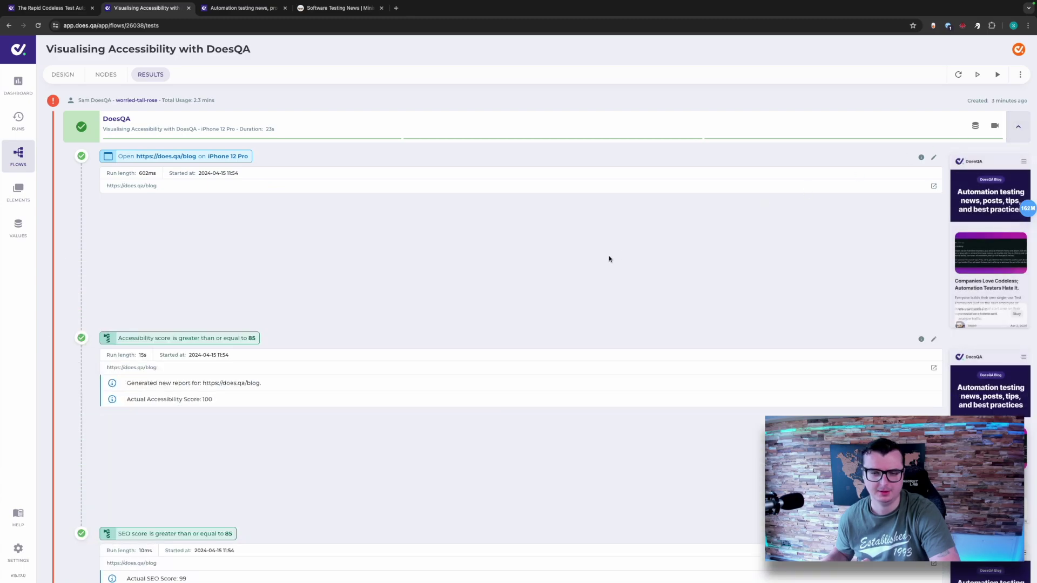
scroll(236, 351, down, 3)
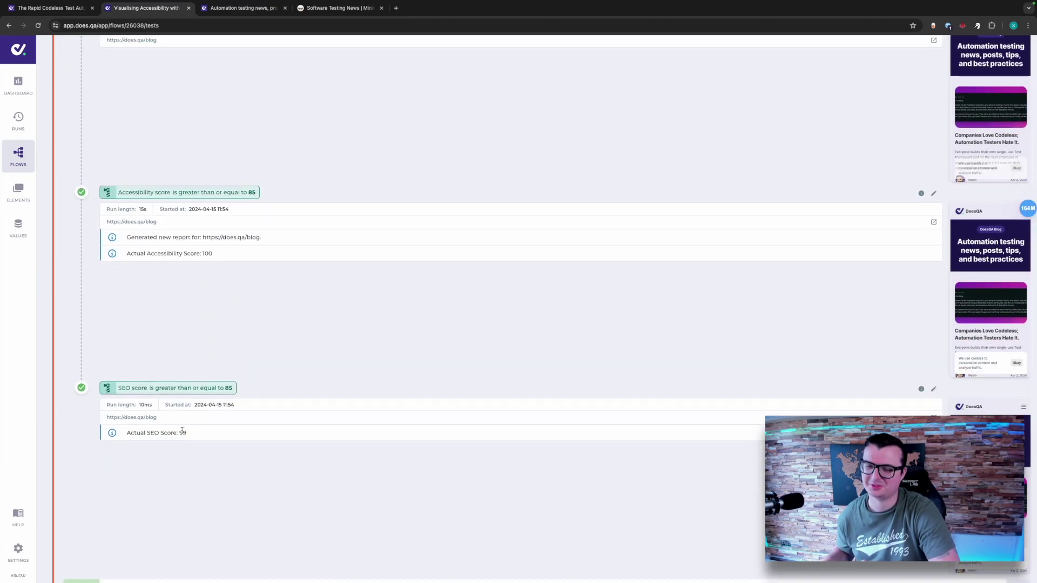
scroll(325, 326, up, 3)
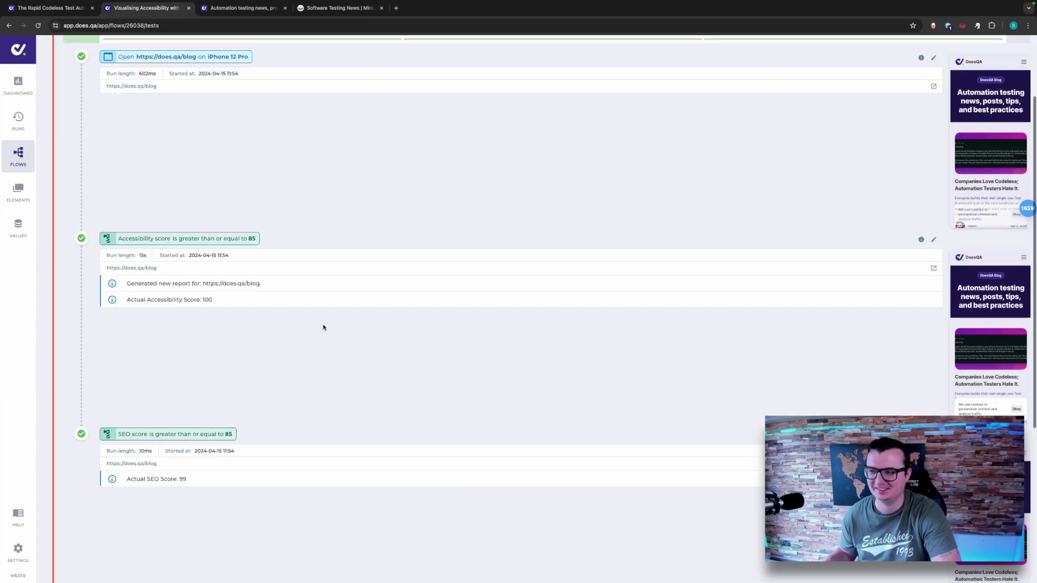
click(1018, 126)
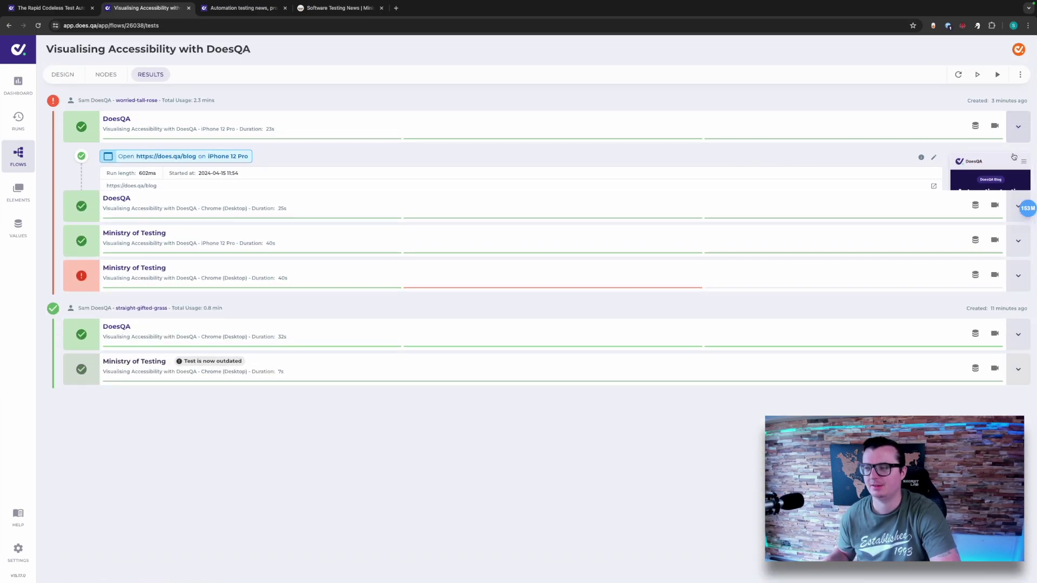
Inspect the accessibility and SEO check details of the Ministry of Testing results on iPhone 12 Pro and Chrome desktop.
click(1018, 193)
scroll(740, 243, down, 4)
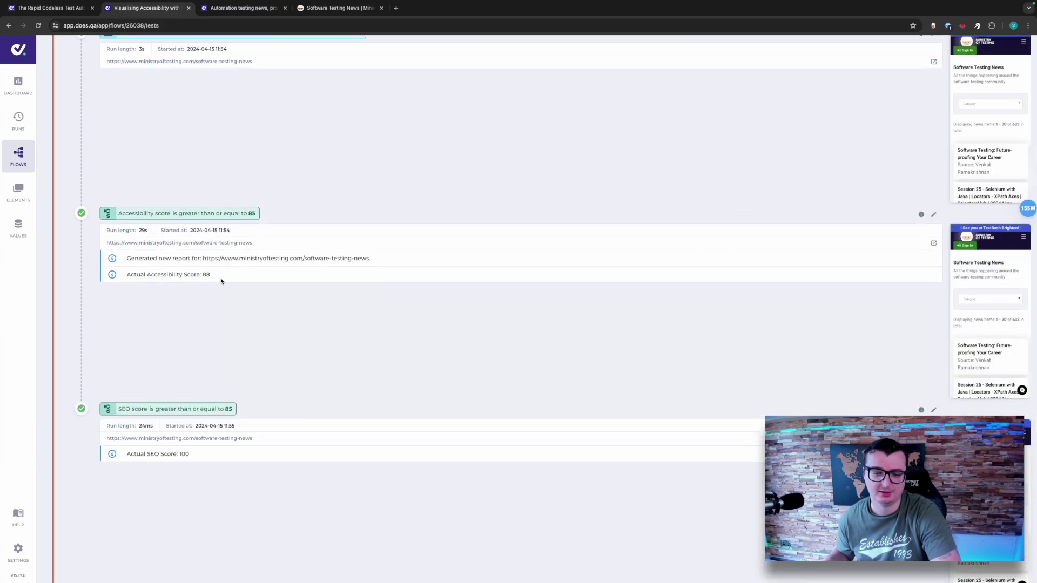
scroll(221, 281, down, 1)
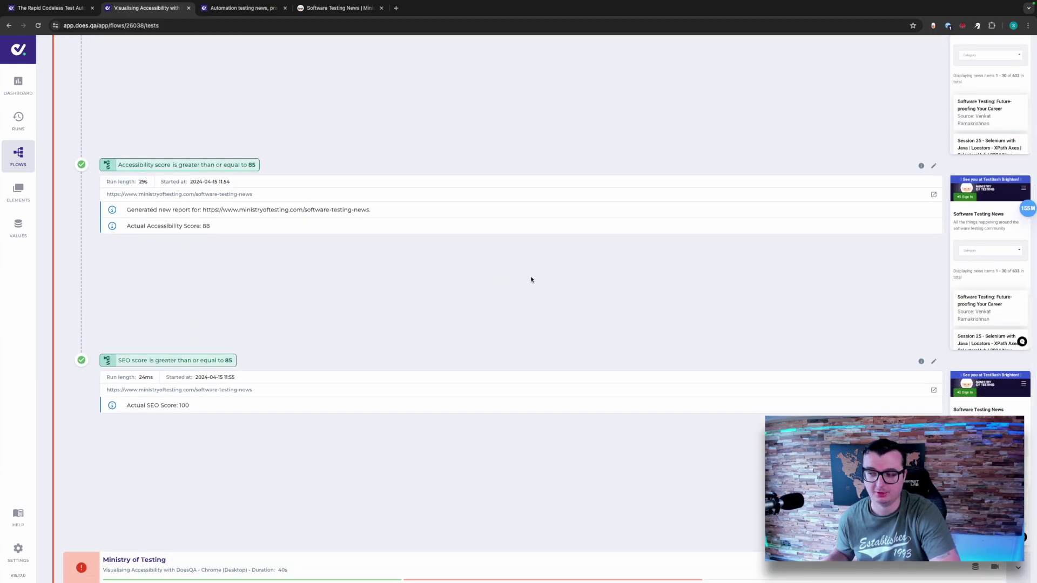
scroll(662, 260, up, 5)
click(1010, 189)
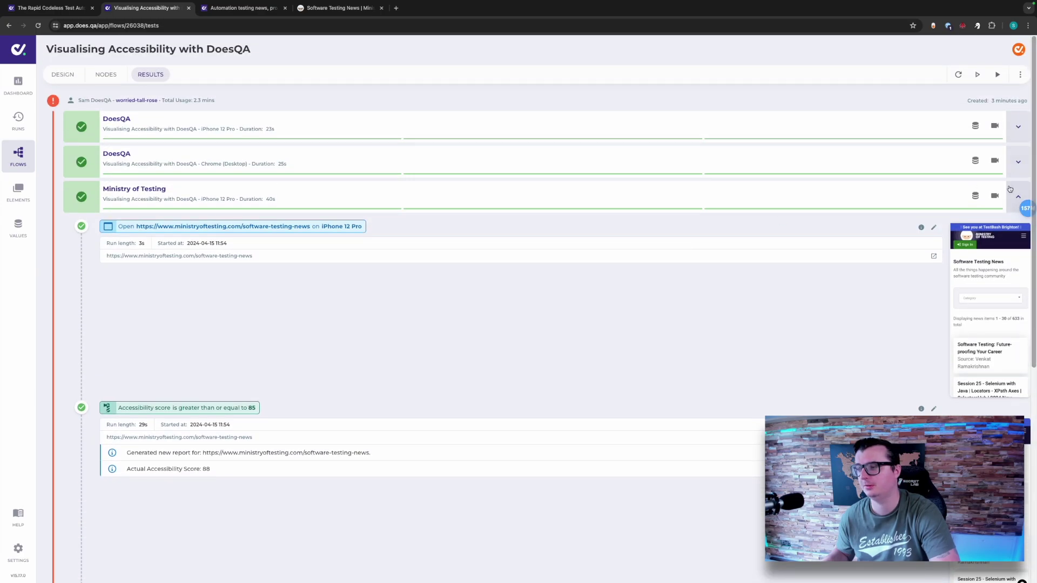
click(1011, 234)
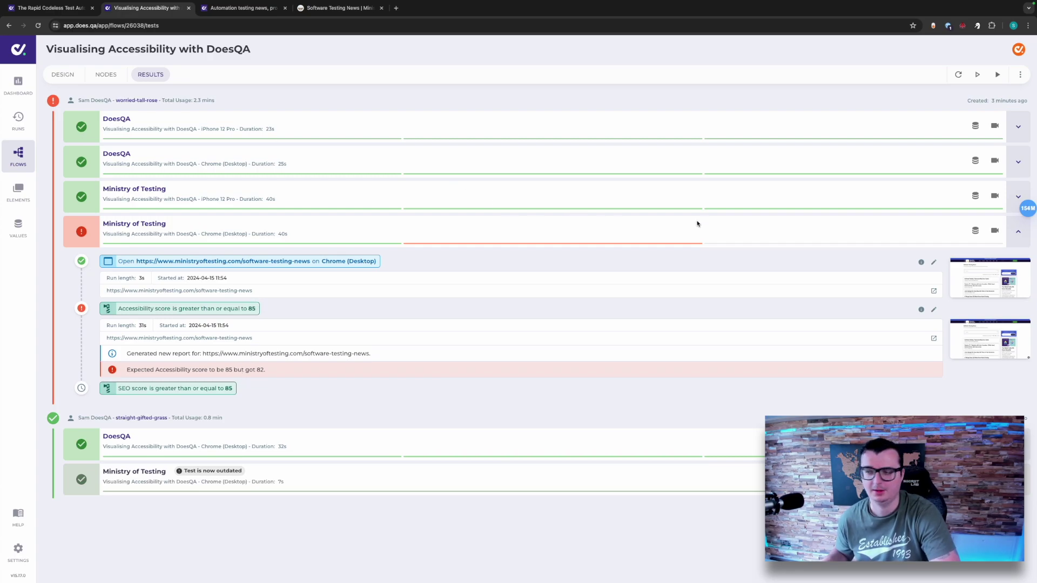
click(1009, 227)
Turn off "Stop on first fail" in the flow's name and settings and save the change.
click(1013, 50)
click(1020, 74)
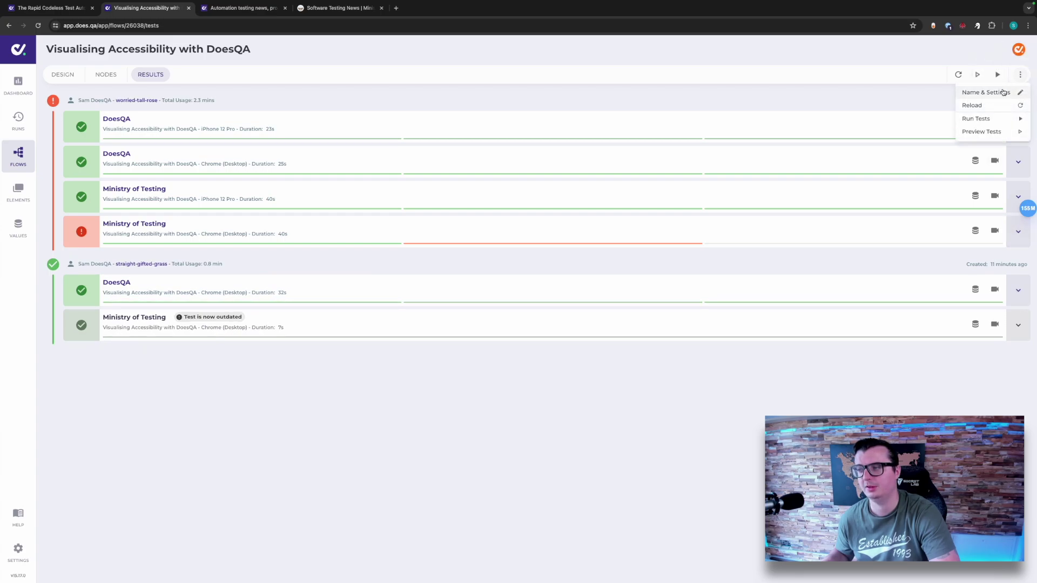
click(999, 91)
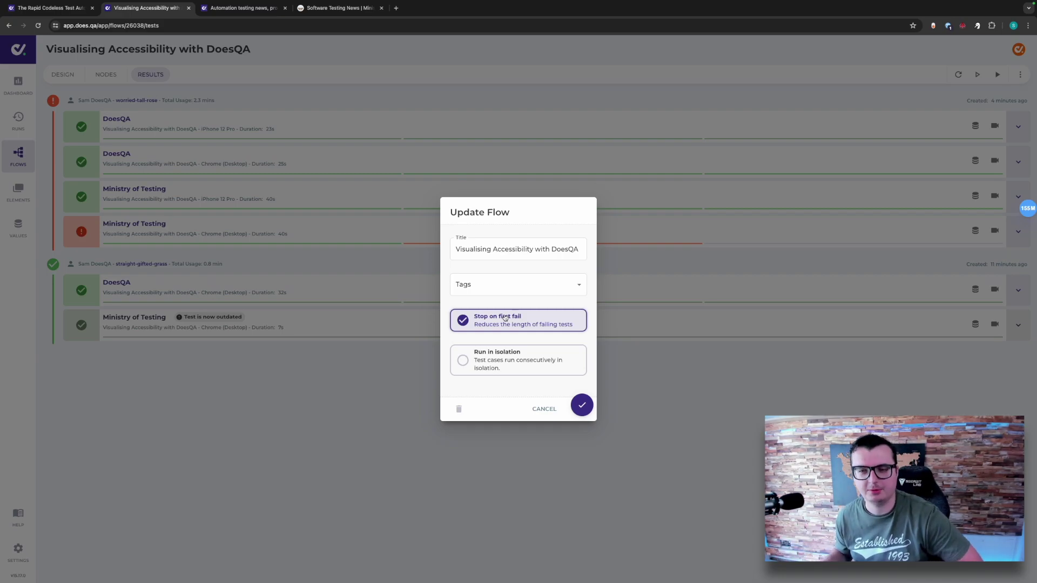
click(505, 317)
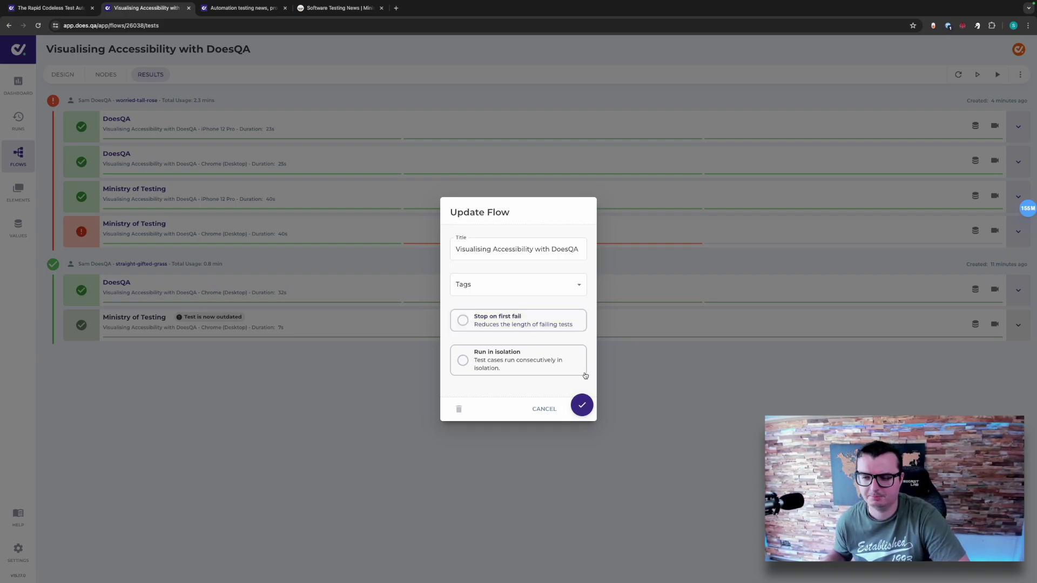
click(585, 398)
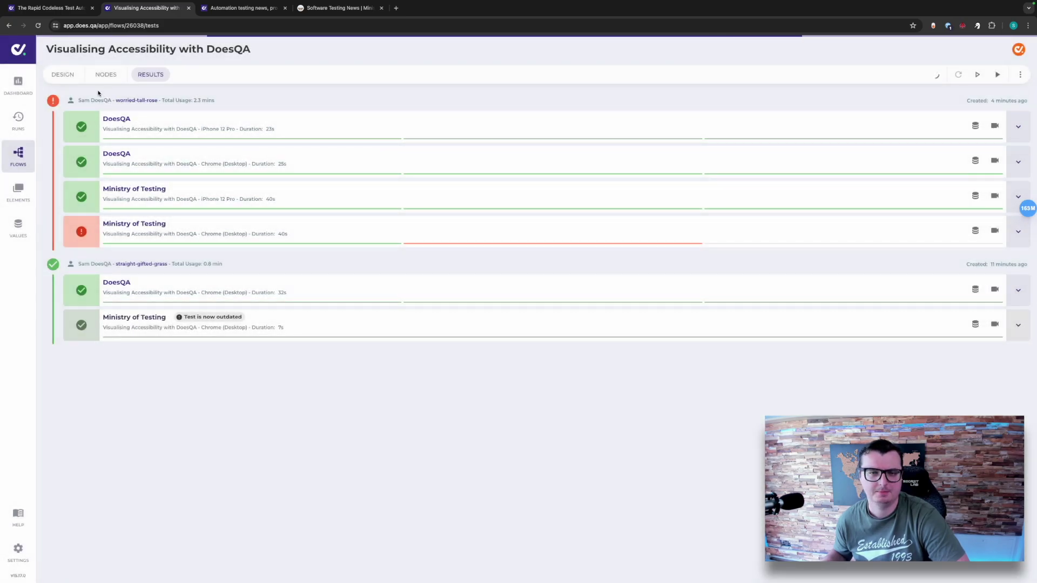
Review the failed Ministry of Testing Chrome desktop result and return to the flow's design.
click(1018, 232)
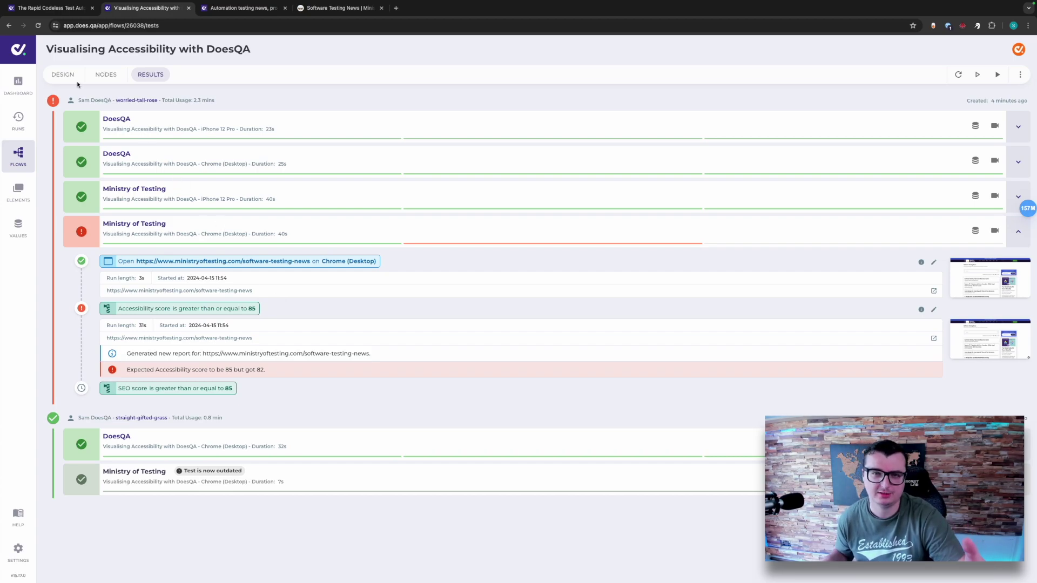
click(63, 73)
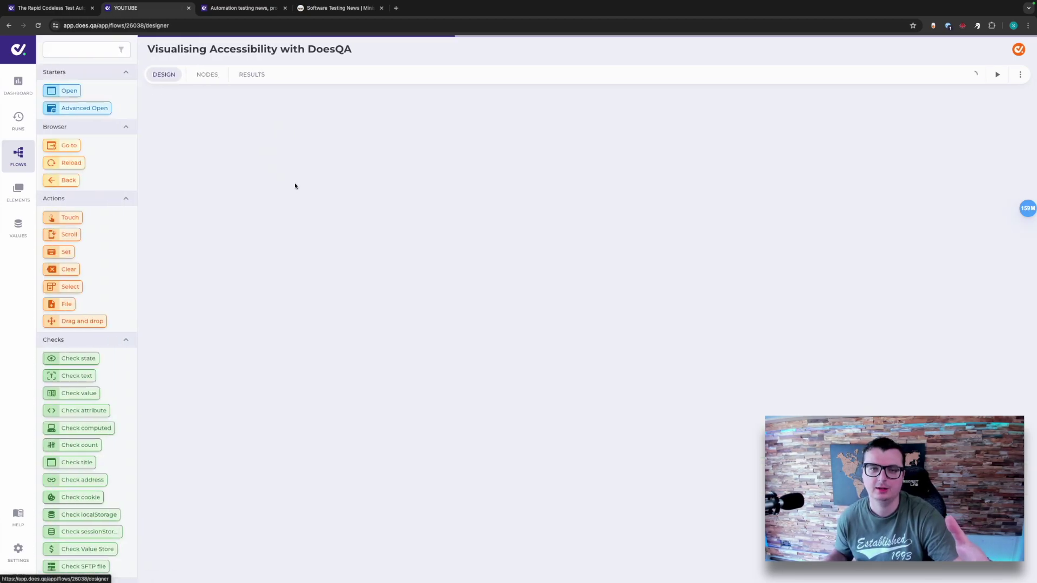
Add a Pa11y validator with A conformance after the SEO score check and run the flow.
scroll(84, 282, down, 15)
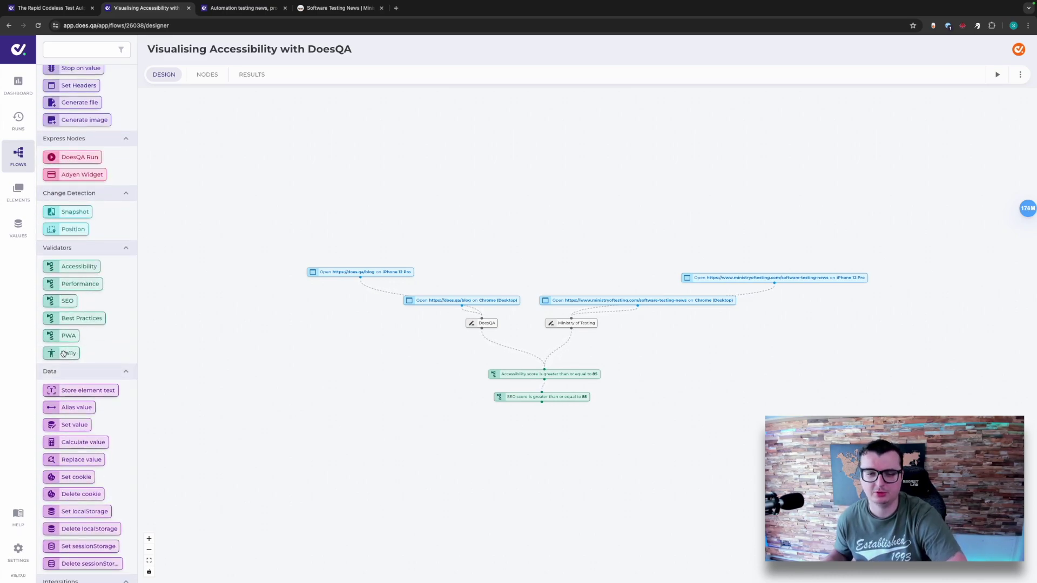
drag(59, 352, 542, 402)
click(540, 426)
click(459, 292)
click(479, 305)
click(622, 370)
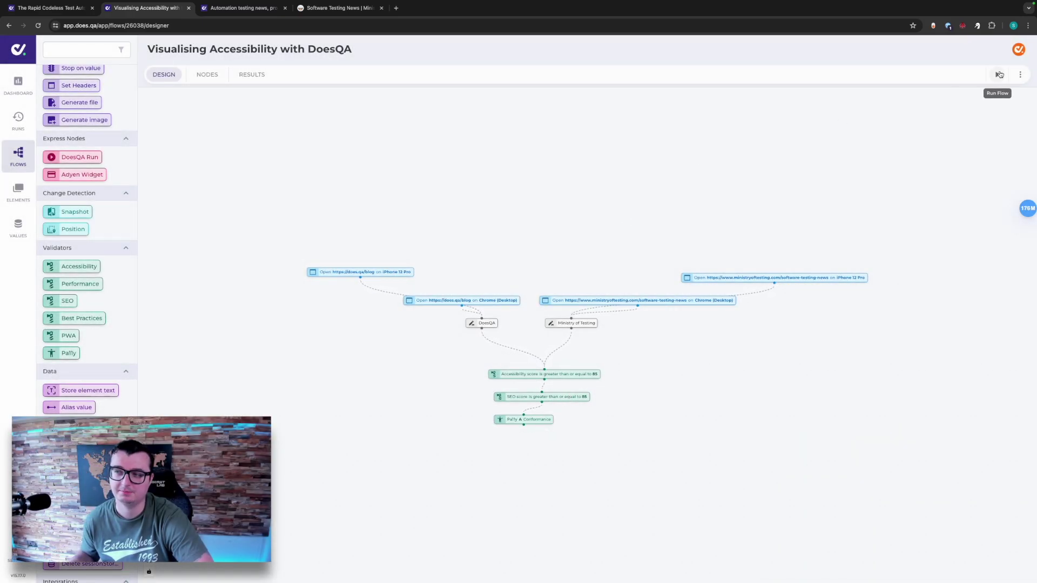
click(999, 75)
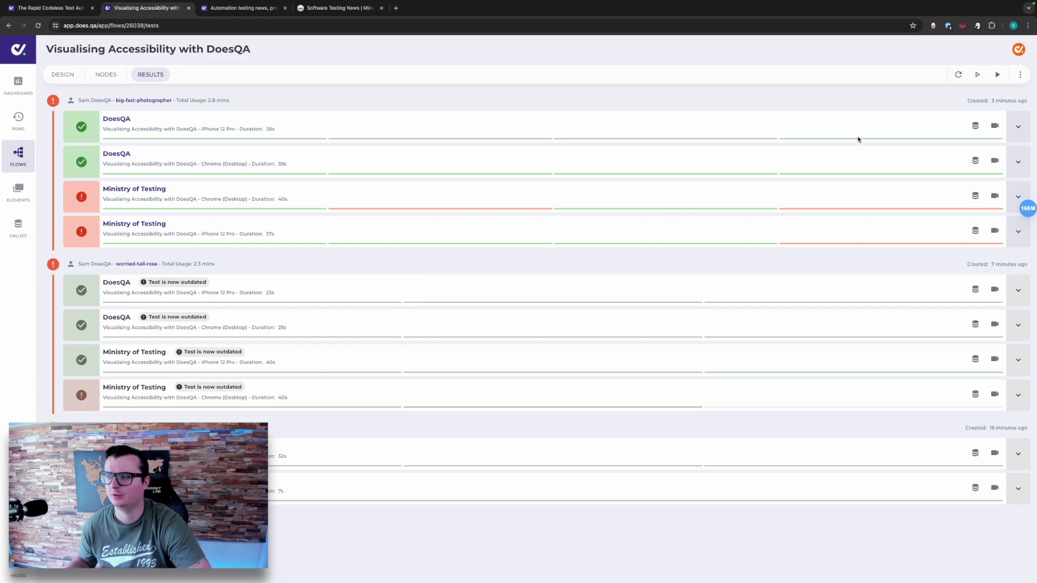
Review the Pa11y conformance result of the latest DoesQA test on iPhone 12 Pro, and collapse its details.
click(1019, 128)
scroll(766, 215, down, 5)
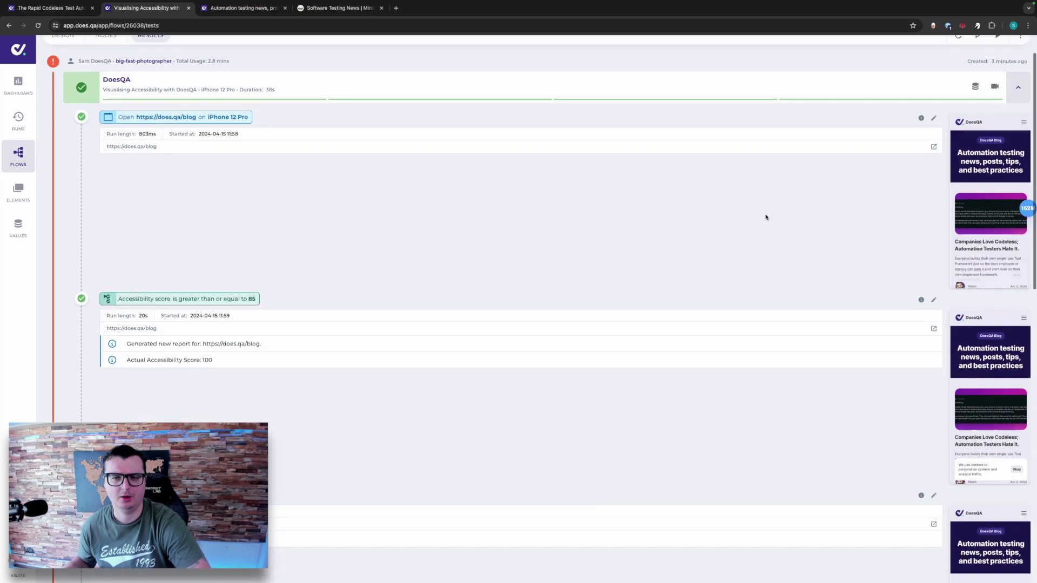
scroll(766, 216, down, 6)
scroll(708, 224, up, 1)
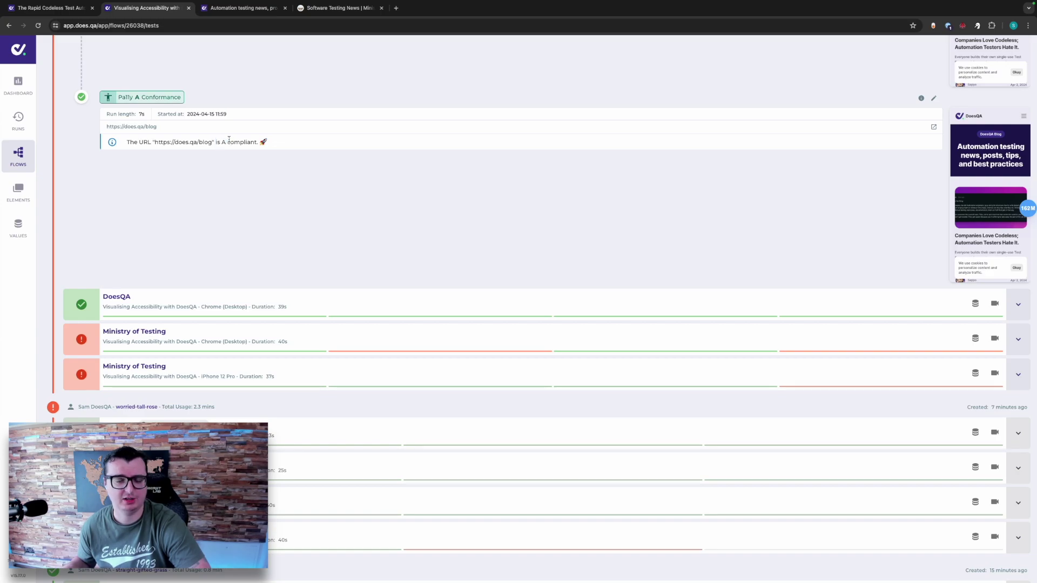
scroll(386, 151, up, 10)
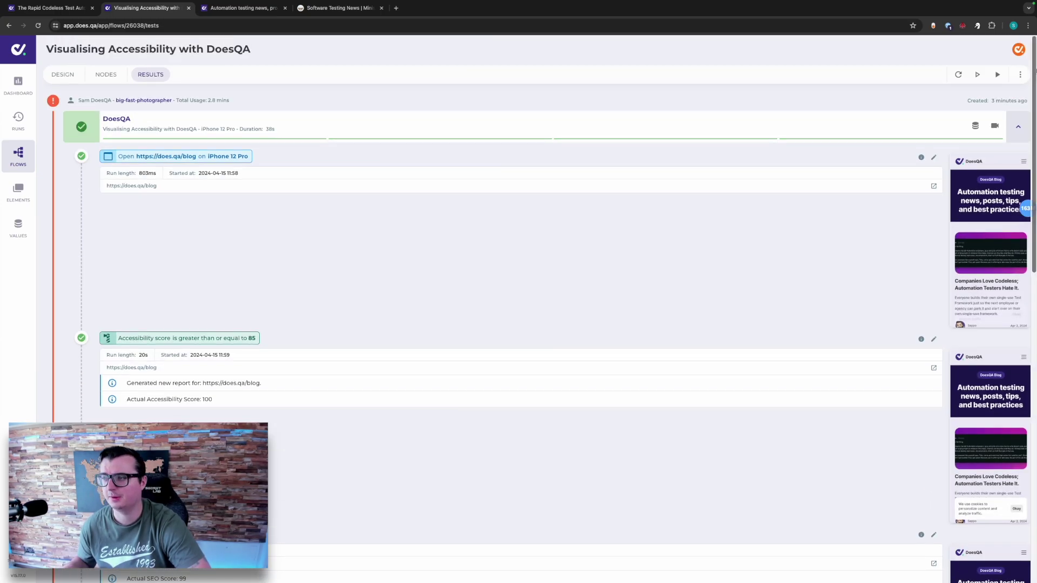
click(1019, 123)
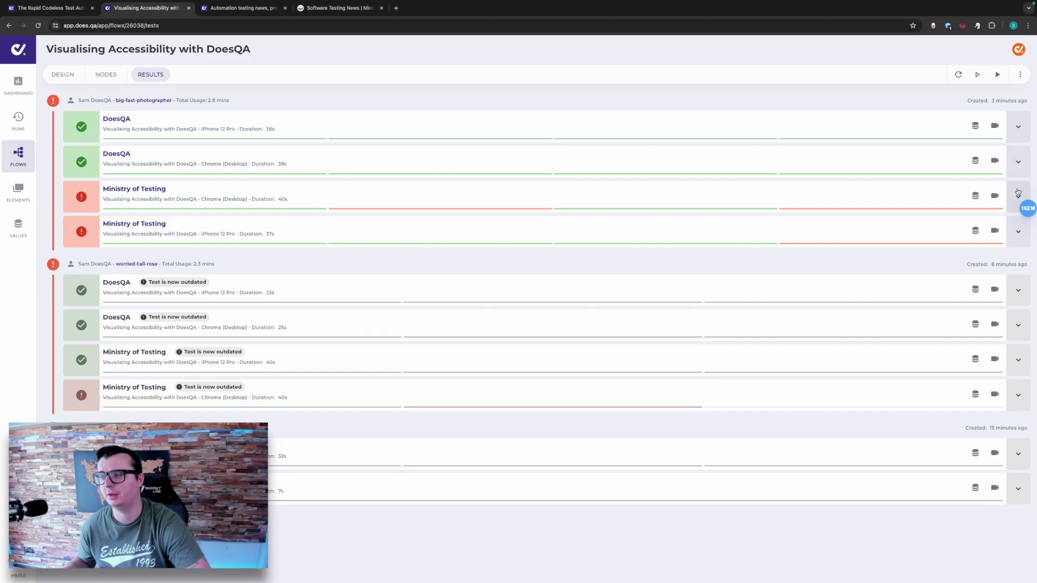
Inspect the Pa11y issues and the annotated screenshot of the Ministry of Testing result on Chrome desktop.
click(1017, 193)
scroll(783, 186, down, 4)
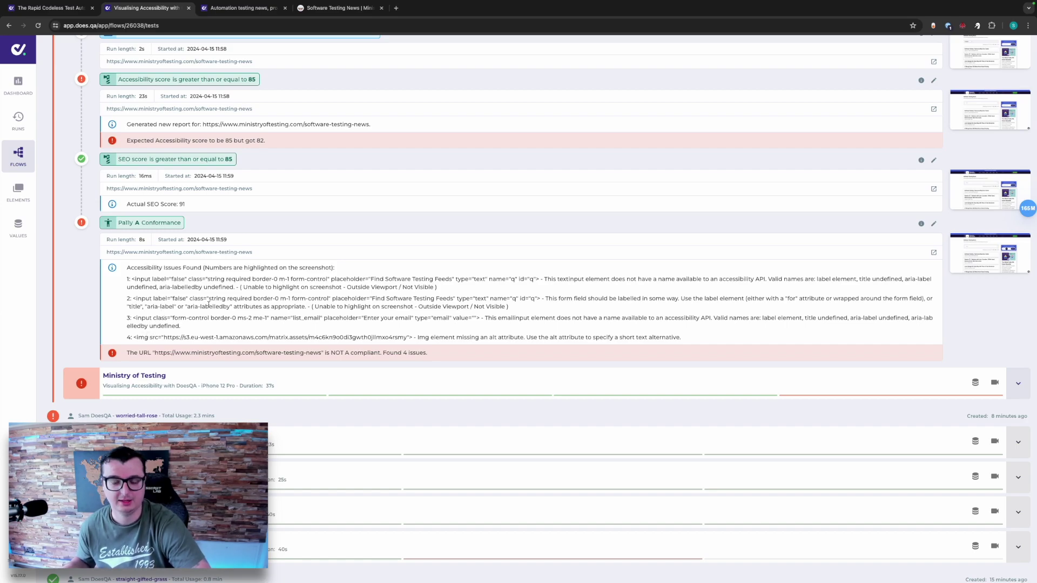
click(966, 264)
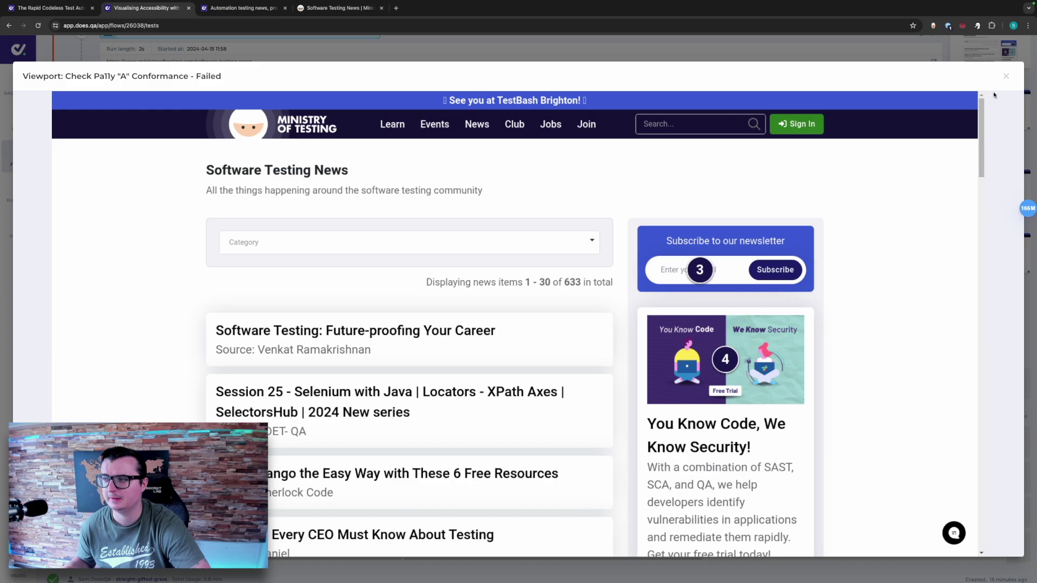
click(1006, 76)
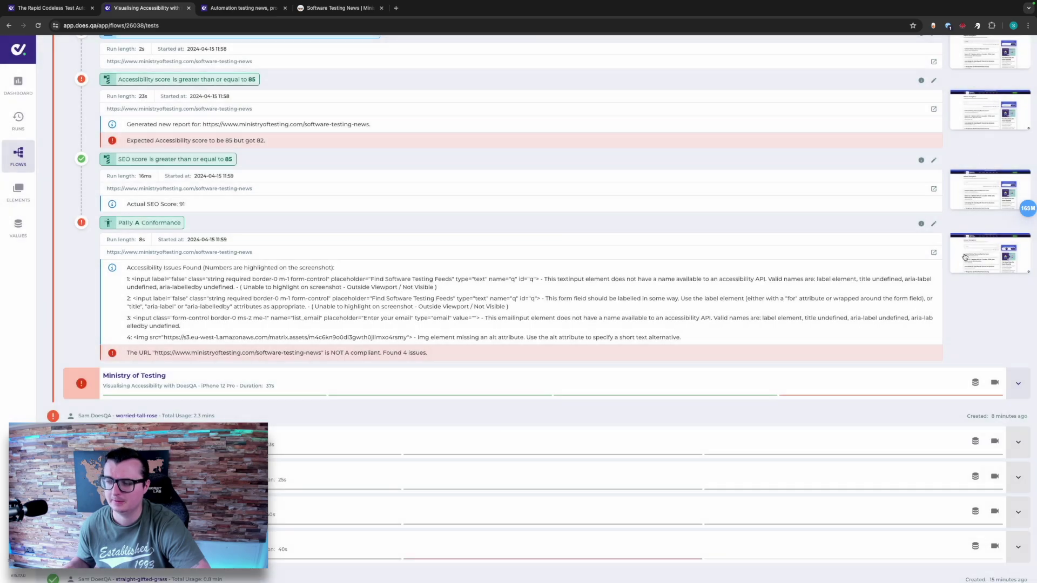
Inspect the Pa11y issues and the conformance check screenshot of the Ministry of Testing result on iPhone 12 Pro.
click(1019, 380)
scroll(1005, 362, down, 10)
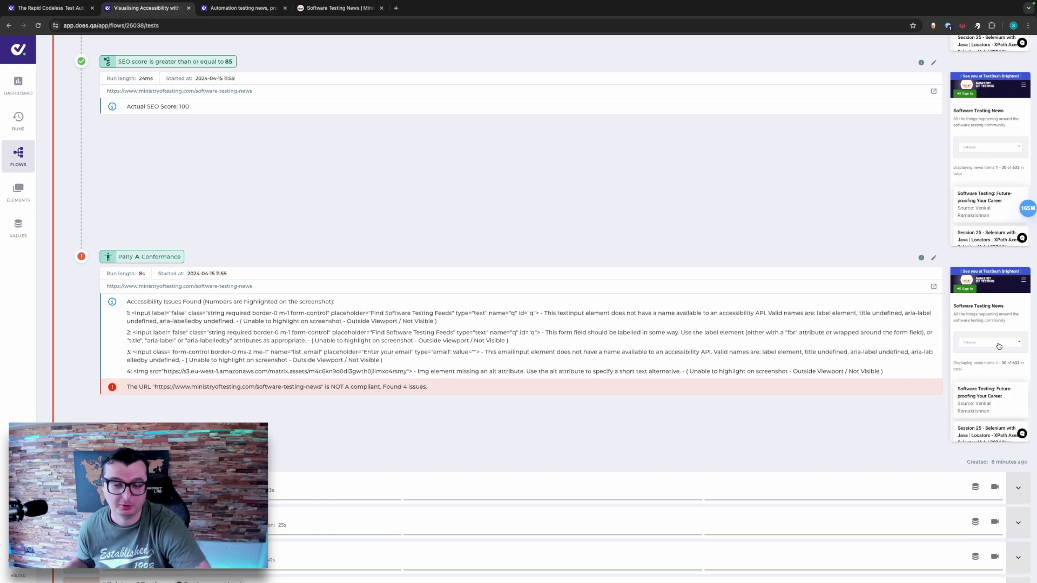
click(985, 349)
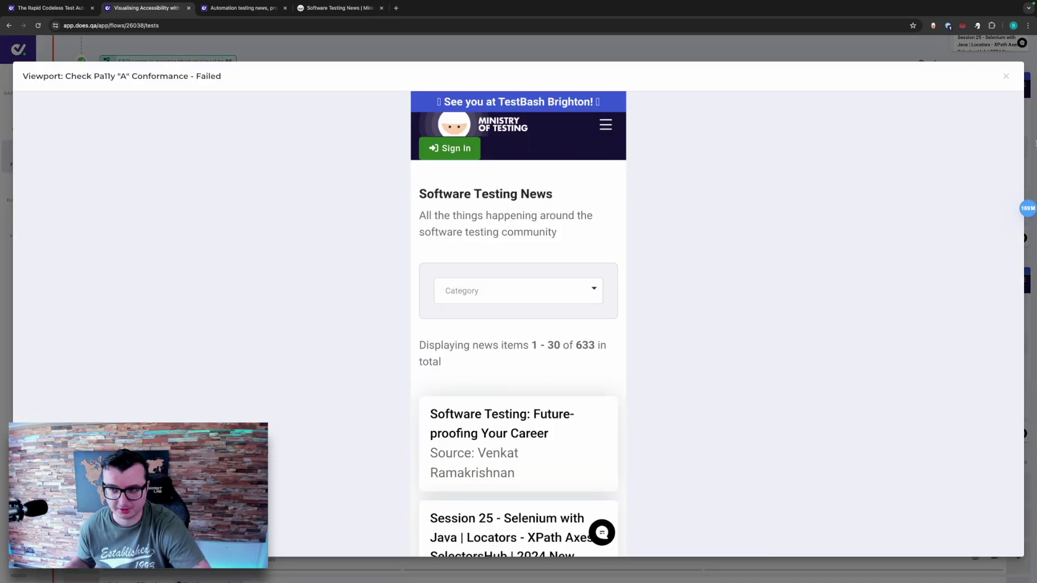
click(1006, 75)
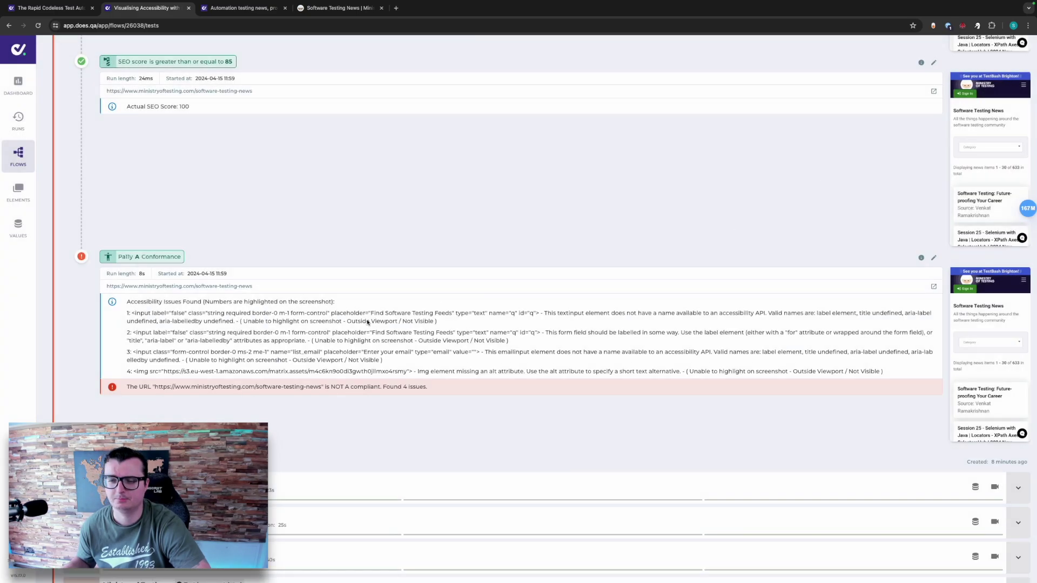